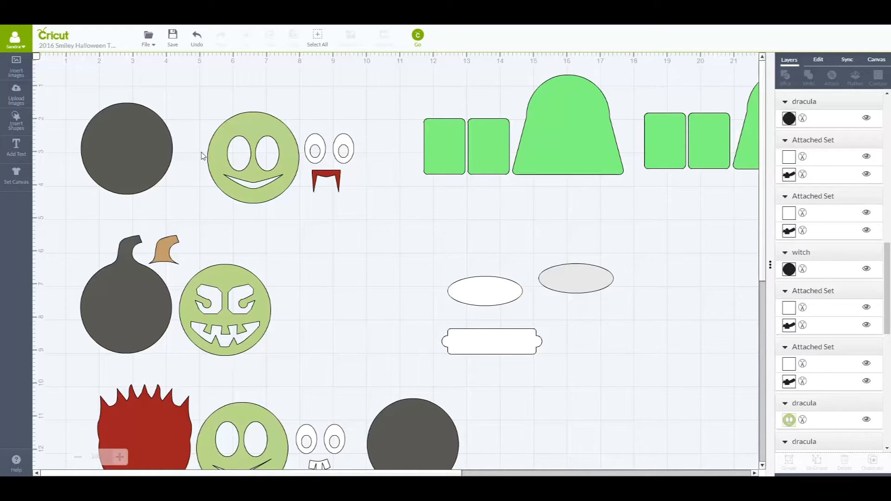
- Send the treat box design to Mat Preview and view the dark grey circles mat
click(418, 36)
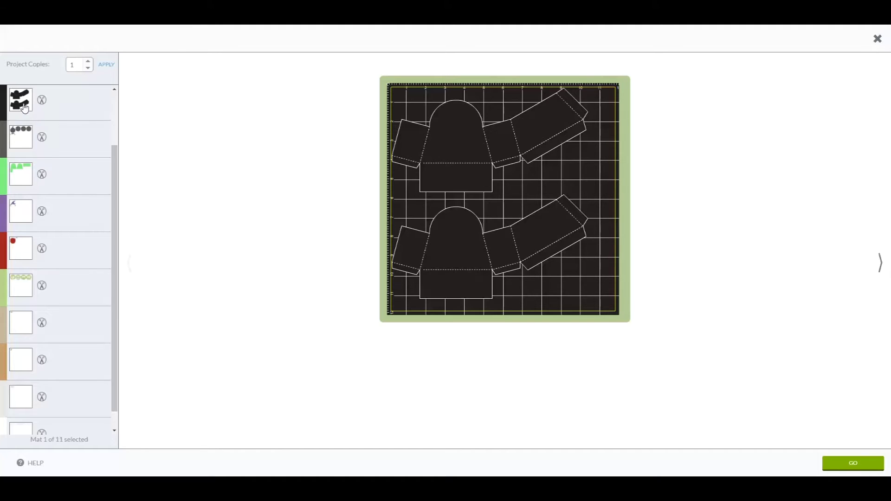
click(22, 108)
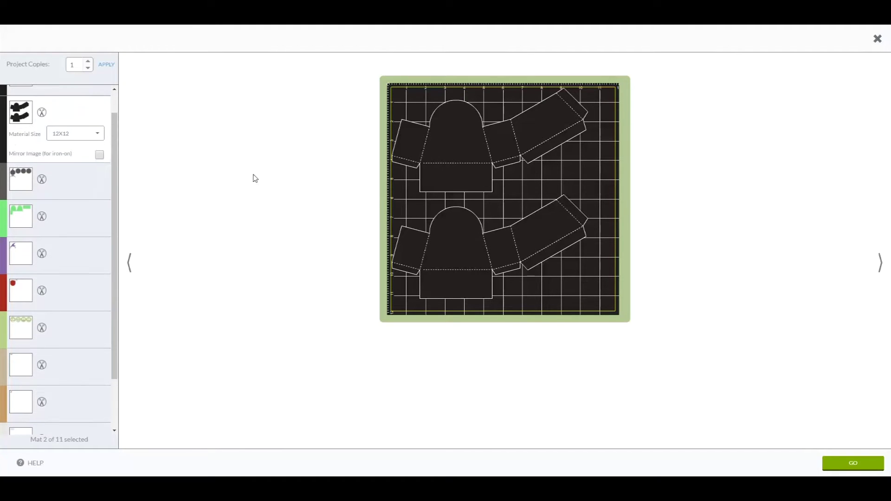
click(23, 186)
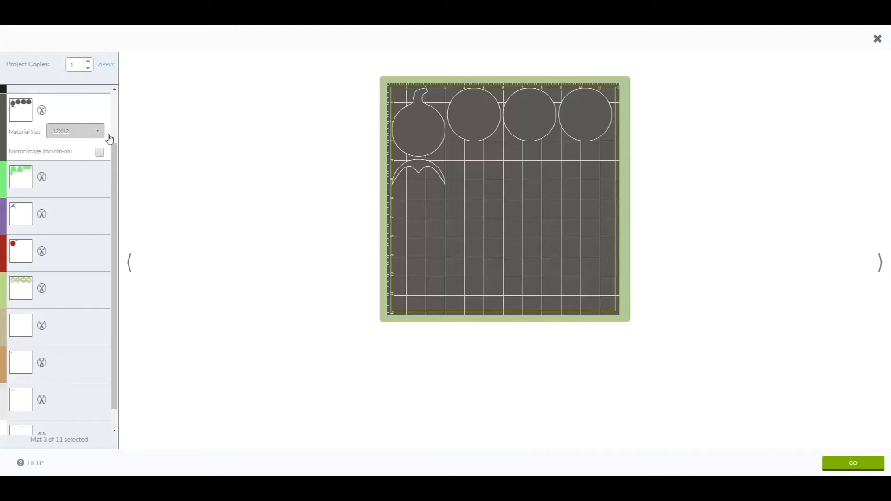
- Set the dark grey mat's material size to 8.5X11, after briefly trying 6X6
click(81, 138)
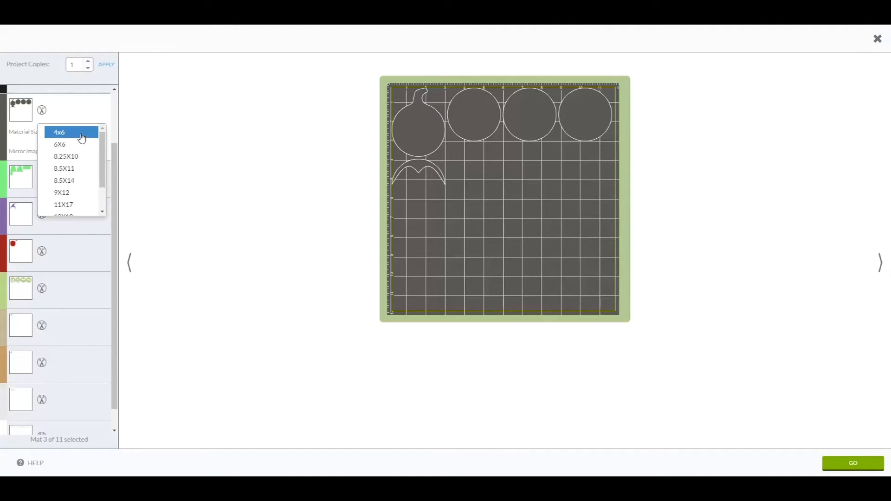
click(68, 169)
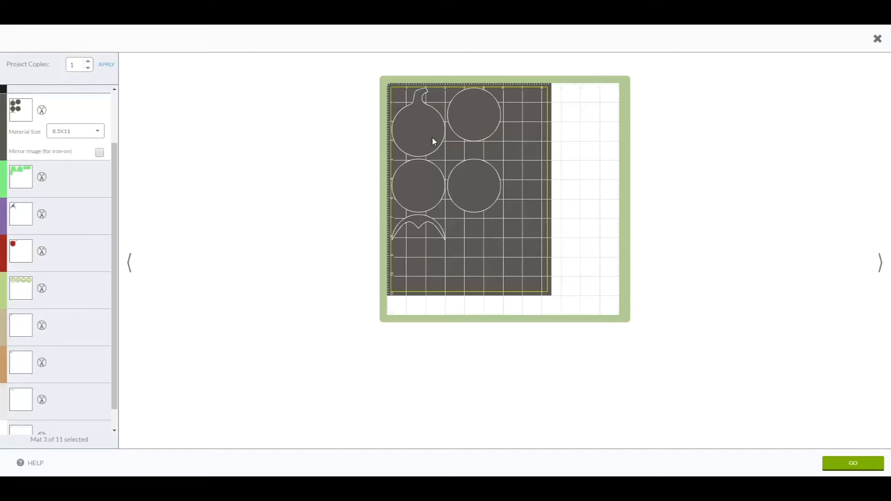
click(81, 141)
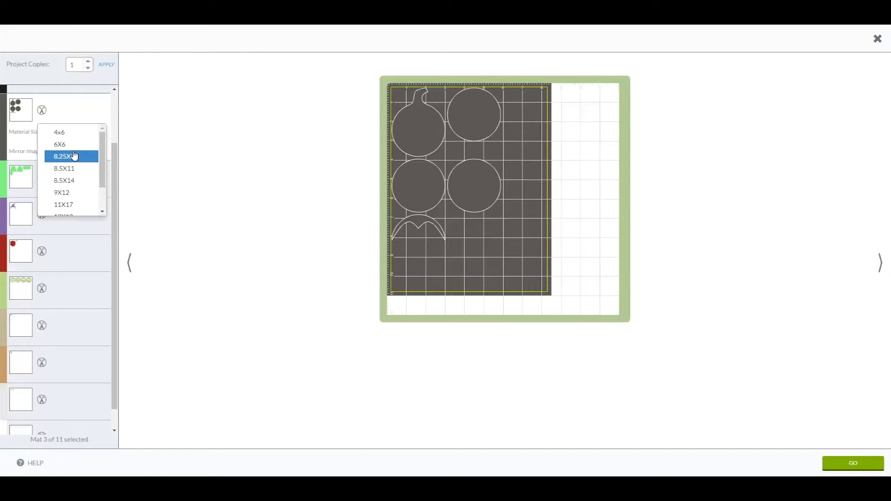
click(73, 147)
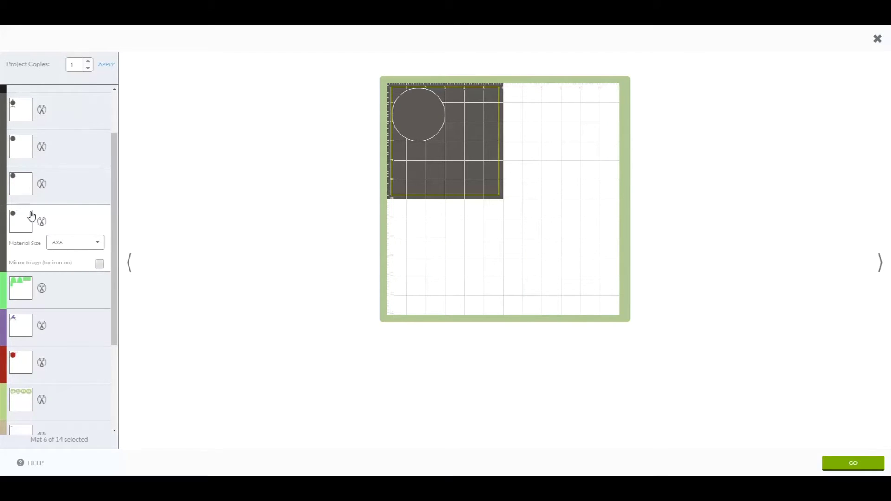
click(98, 243)
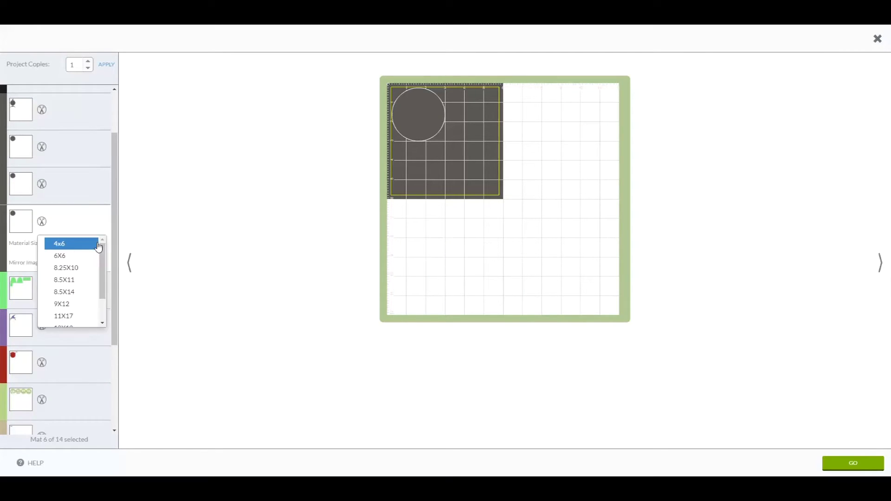
click(63, 280)
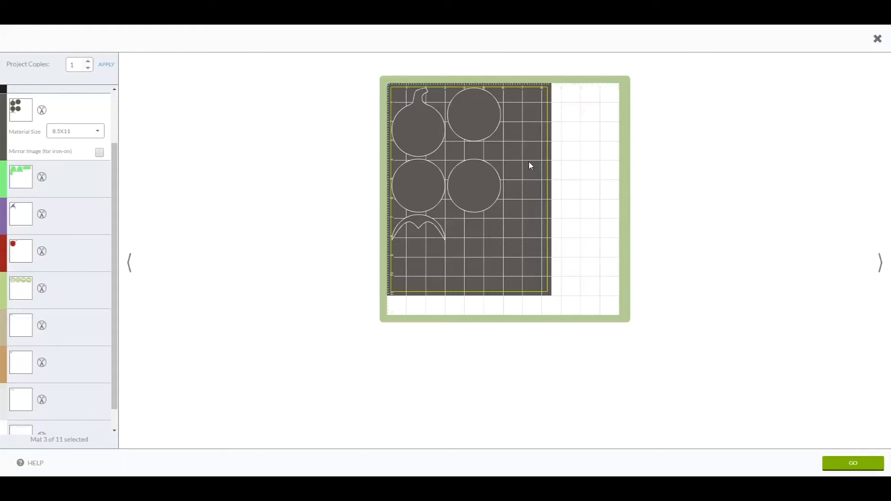
click(19, 180)
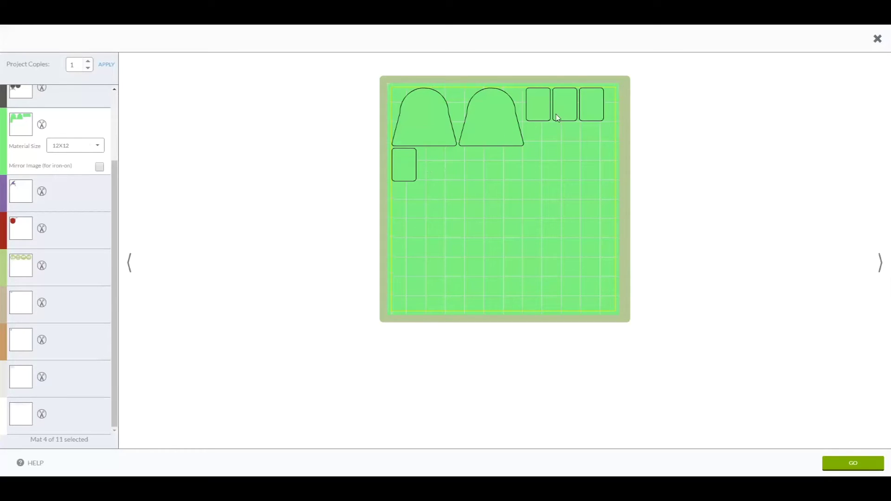
- Drag three small green rectangles into a row beneath the arches and align the third
drag(535, 117, 437, 177)
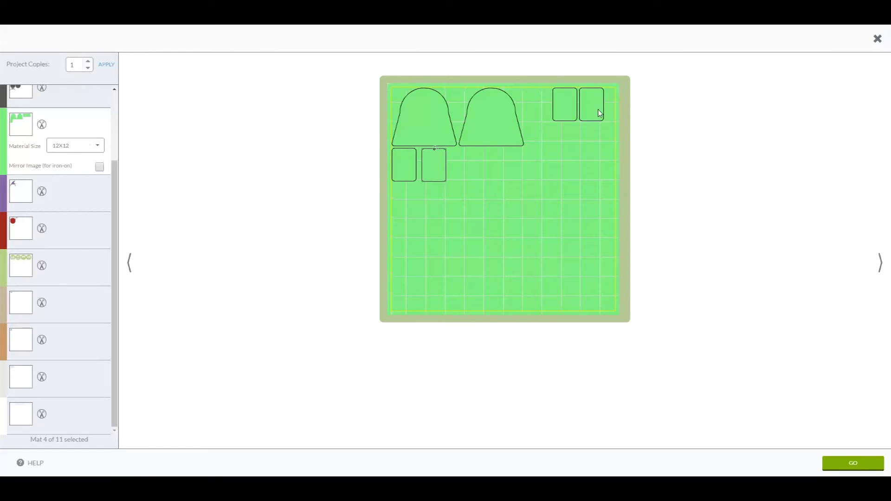
drag(567, 113, 467, 175)
drag(592, 116, 489, 179)
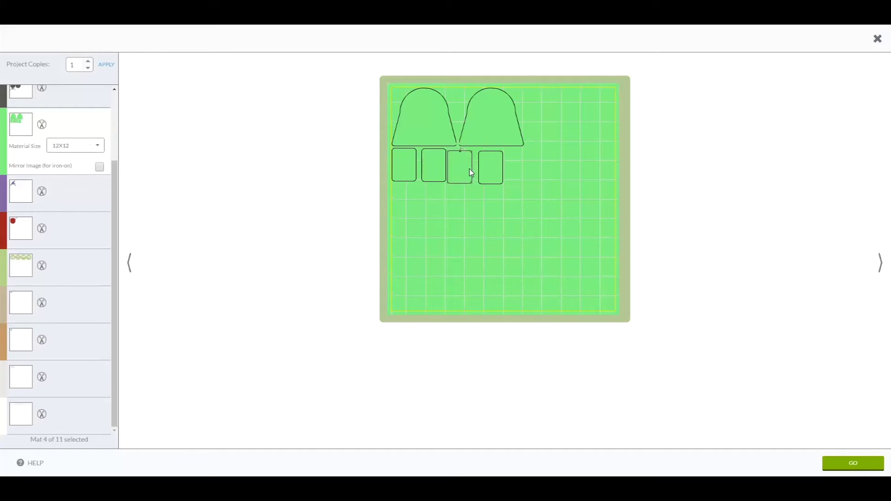
drag(470, 169, 472, 167)
- Rotate all four small green rectangles 90° to landscape
click(502, 168)
drag(493, 151, 518, 168)
click(468, 165)
drag(478, 158, 481, 170)
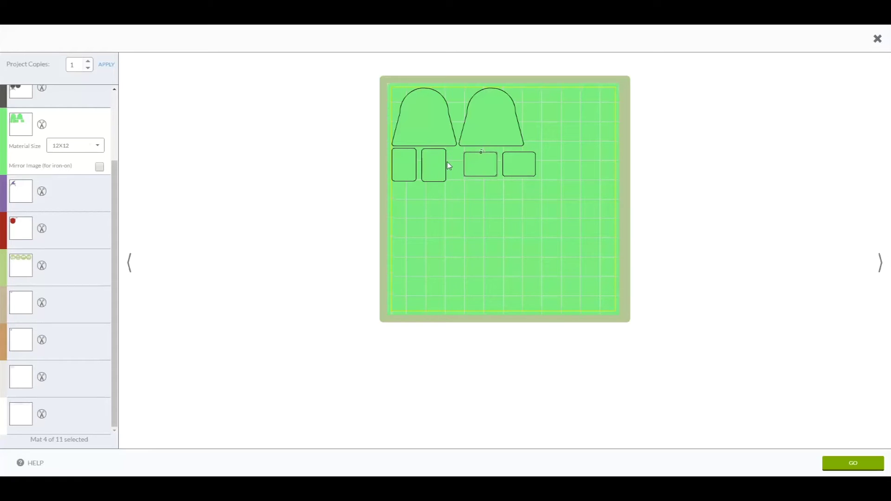
click(443, 161)
drag(437, 152, 448, 175)
click(410, 170)
drag(408, 149, 428, 176)
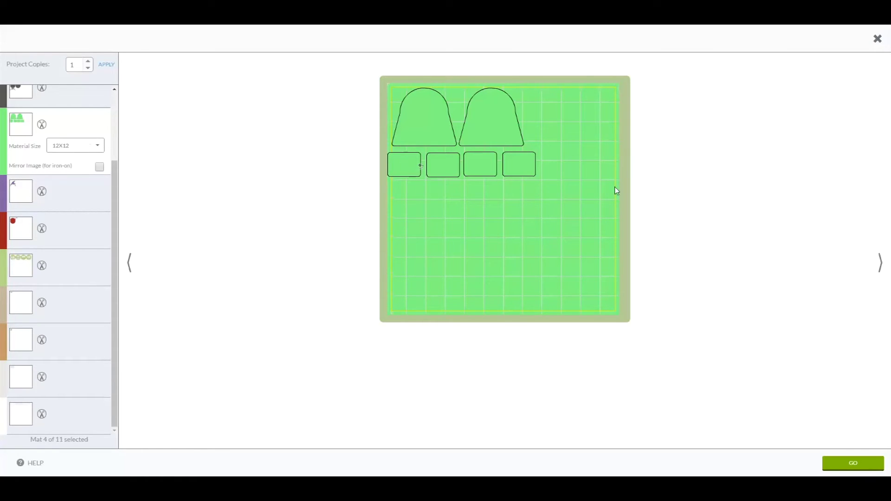
- Shift the first and fourth rectangles to space the row evenly beneath the arches
drag(529, 171, 471, 170)
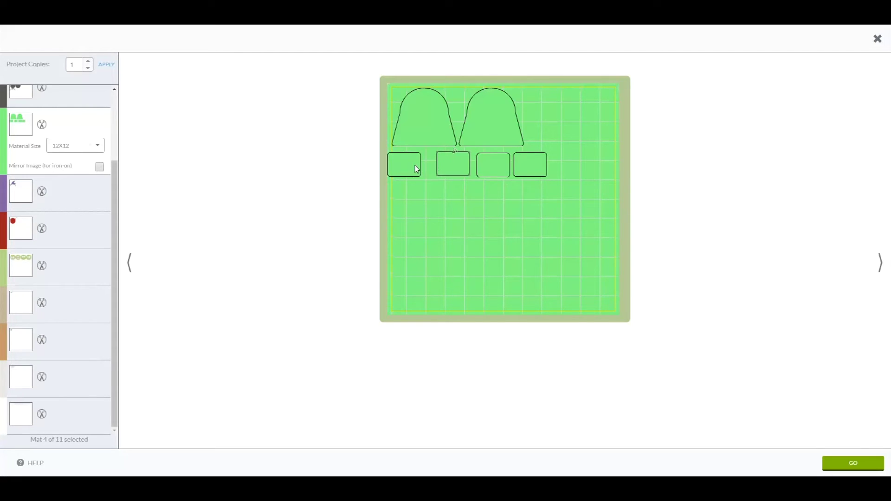
drag(415, 165, 424, 166)
click(28, 202)
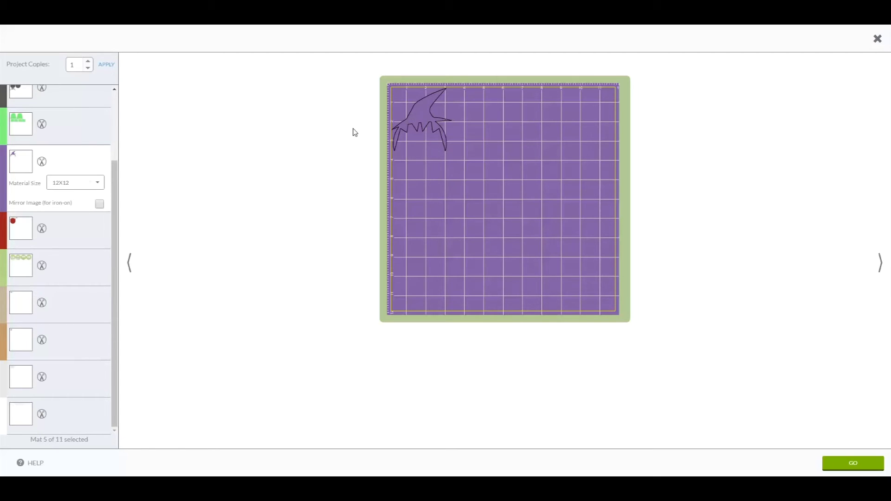
- On the red mat, move the spiky piece to the top-right with the fang piece beside it
click(17, 232)
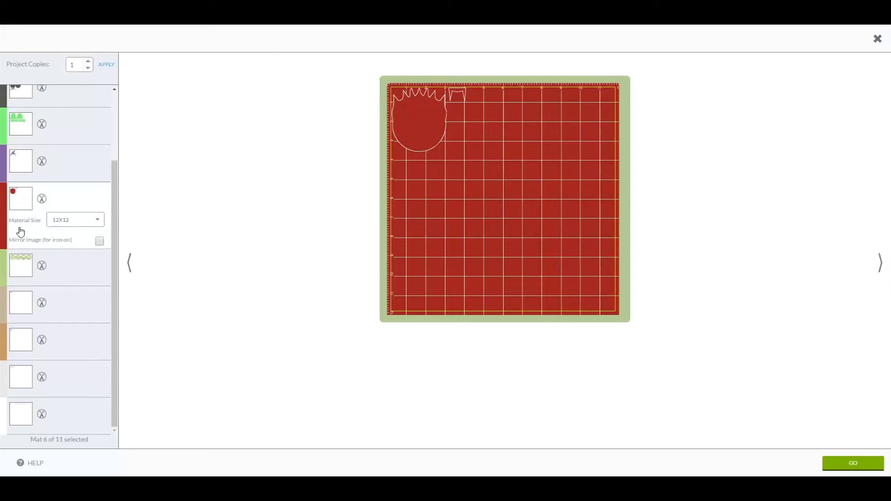
drag(412, 147, 592, 141)
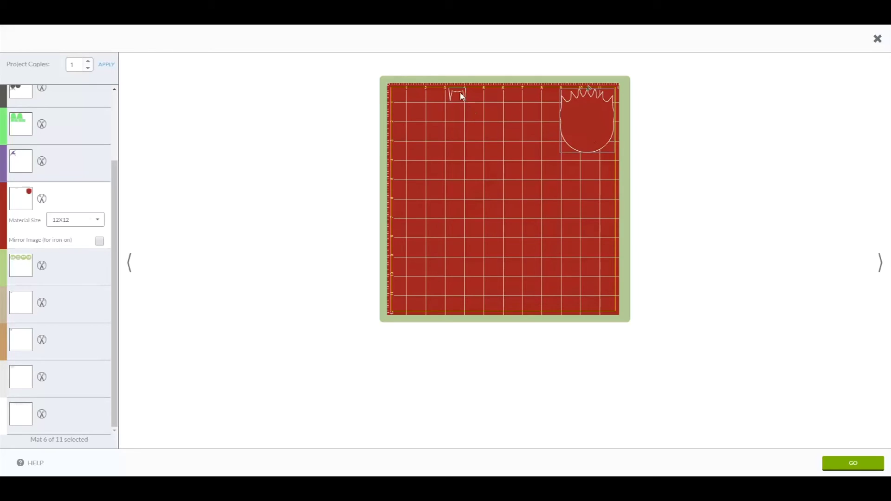
drag(457, 94, 552, 99)
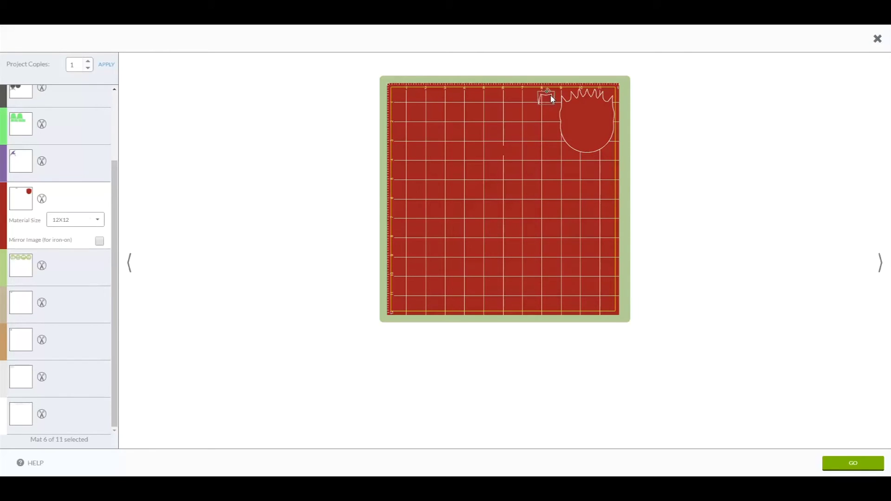
- Move mat 8's toothed piece to bottom-left and mat 9's hat to bottom-right
click(21, 308)
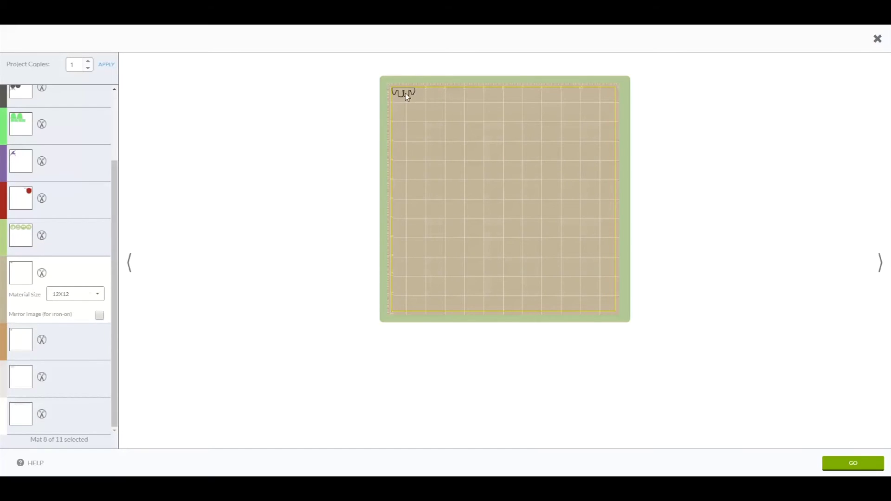
drag(402, 143, 409, 297)
click(20, 342)
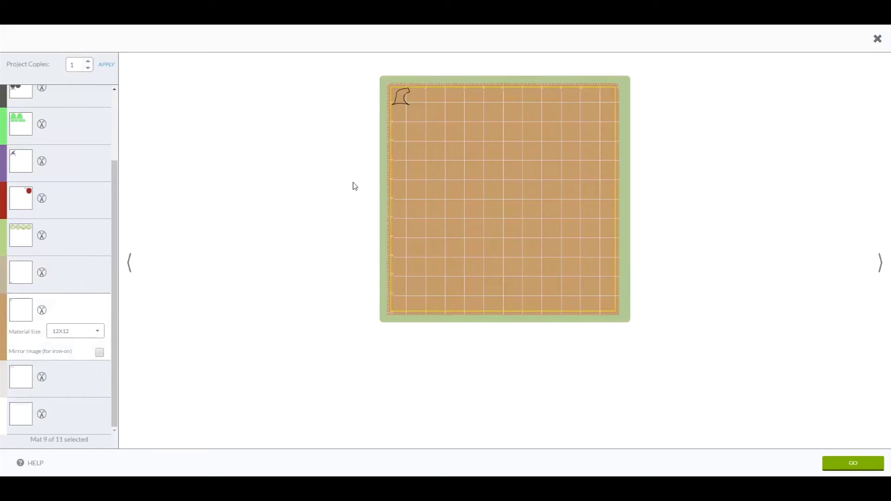
drag(403, 92, 613, 307)
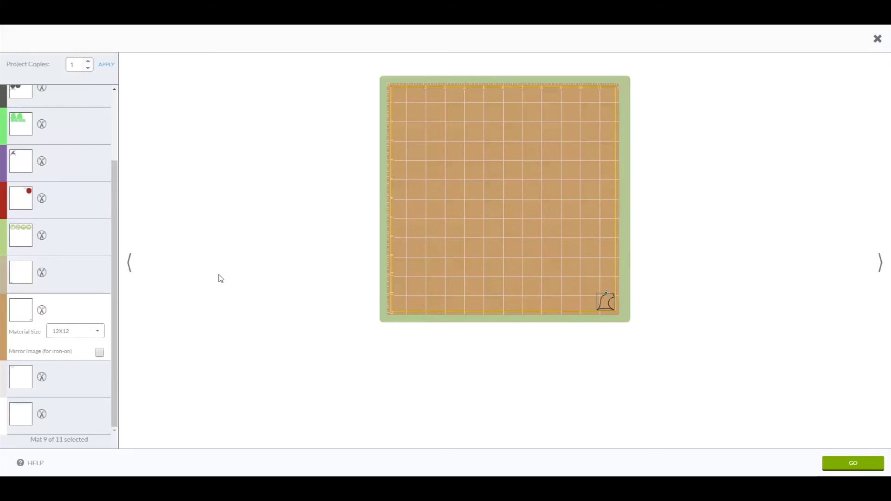
click(26, 166)
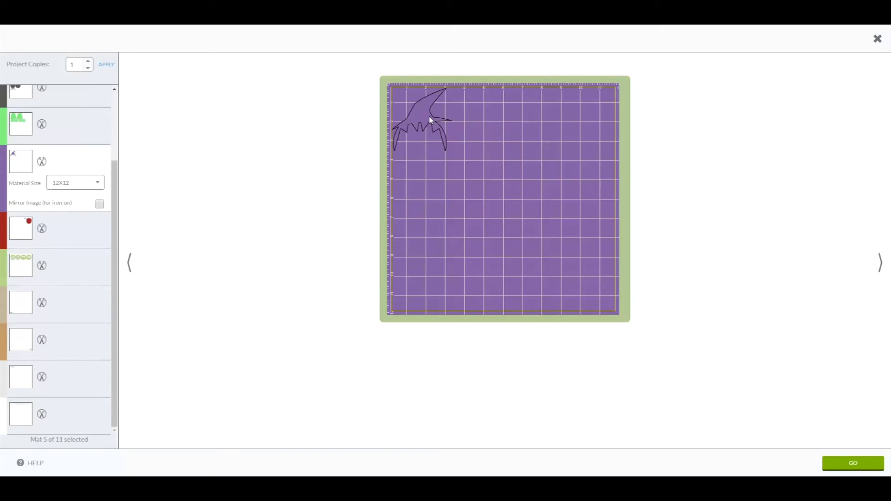
- Review mats 6, 8, 10, 9, 5 and 6 again, then close the mat preview
click(20, 229)
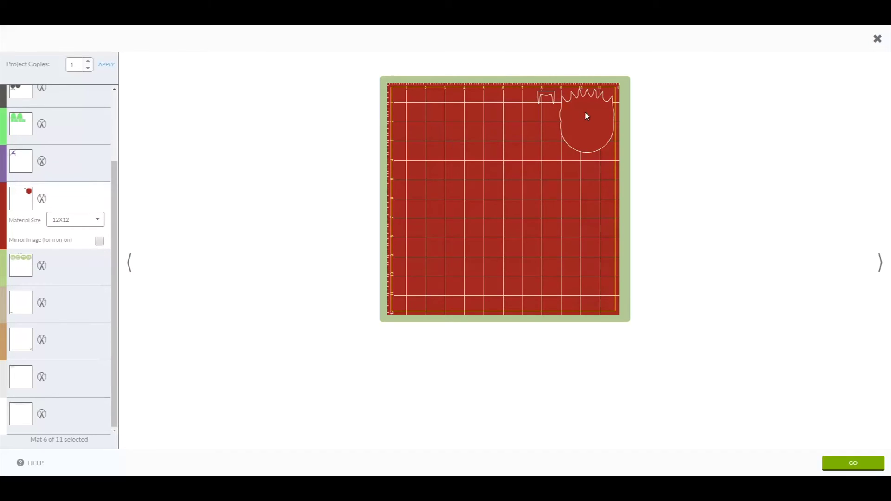
click(18, 302)
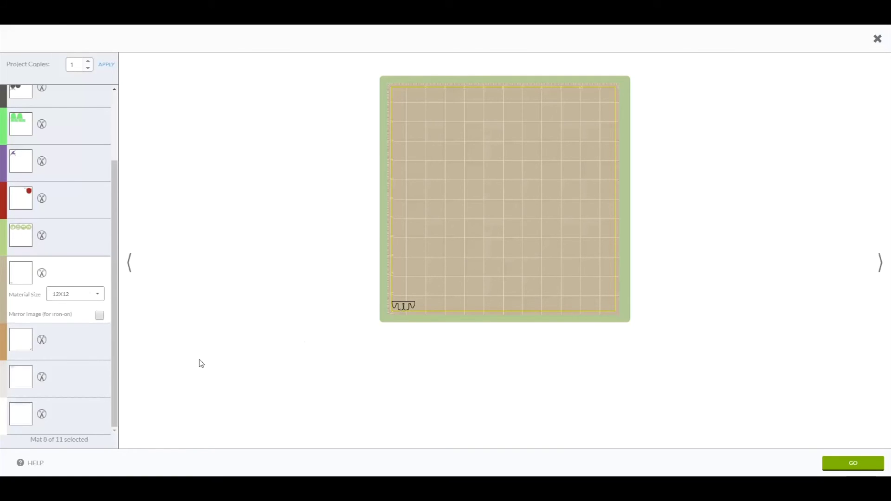
click(22, 383)
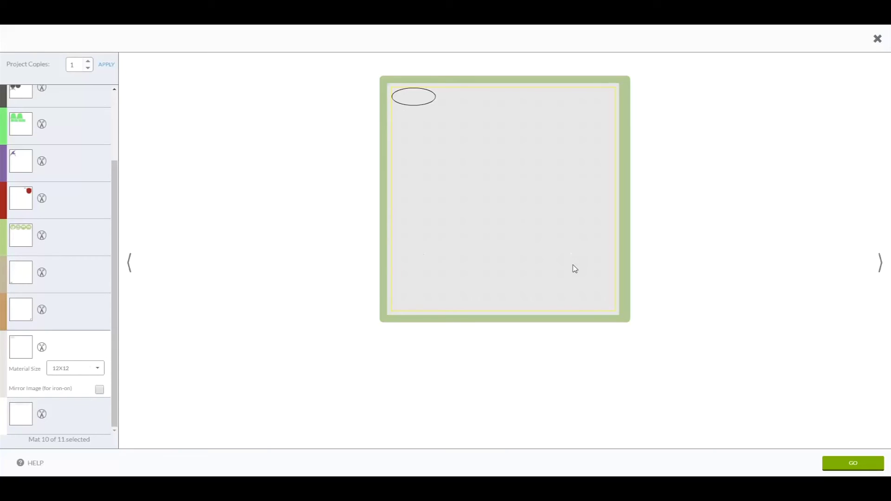
click(20, 286)
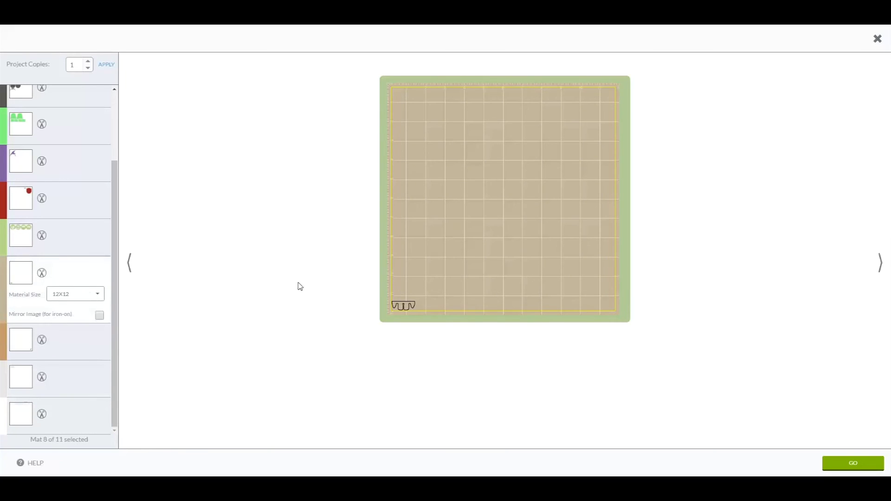
click(21, 340)
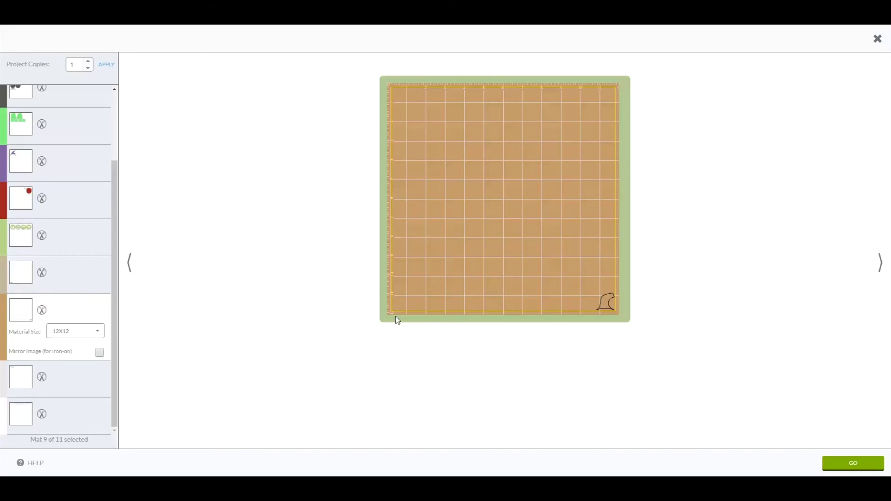
click(22, 172)
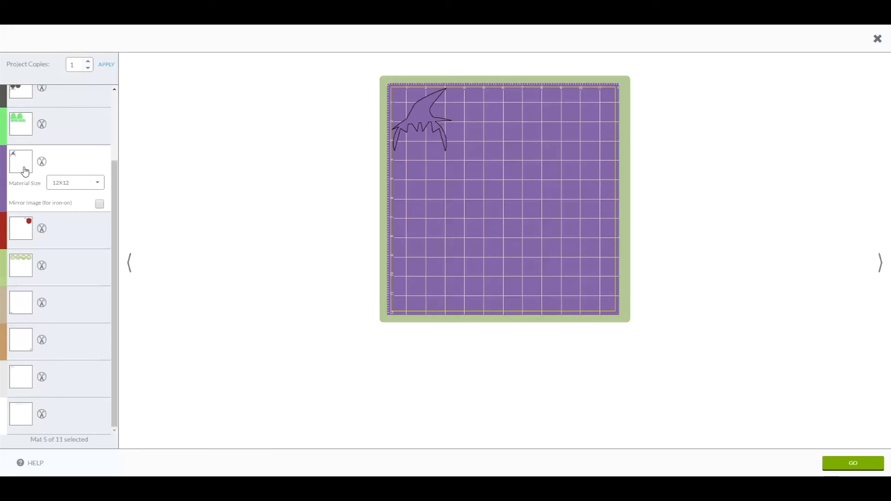
click(26, 227)
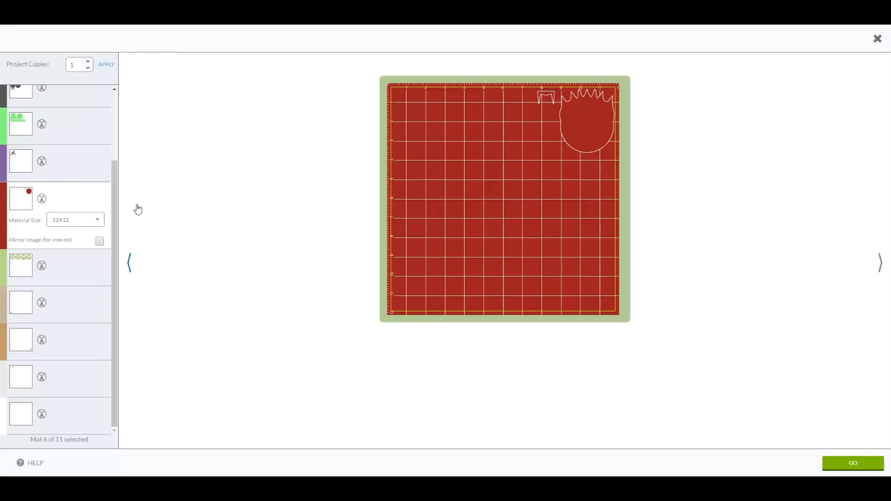
click(878, 40)
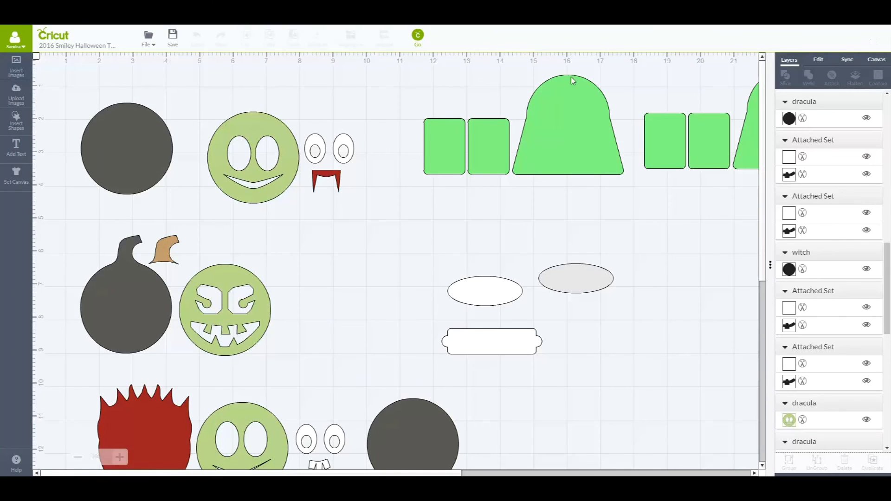
- Sync the purple witch hat, red hair and red fangs to tan, then reopen the mat preview
click(848, 59)
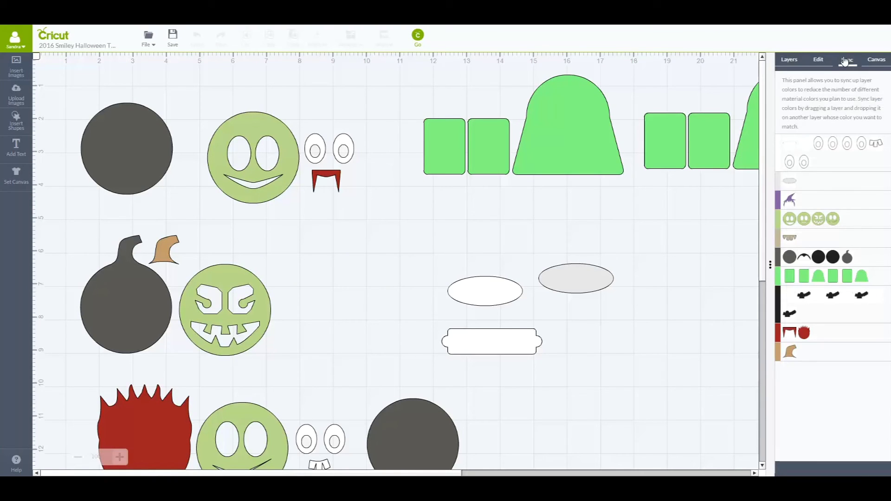
drag(788, 195, 804, 241)
drag(804, 314, 819, 201)
drag(789, 314, 844, 194)
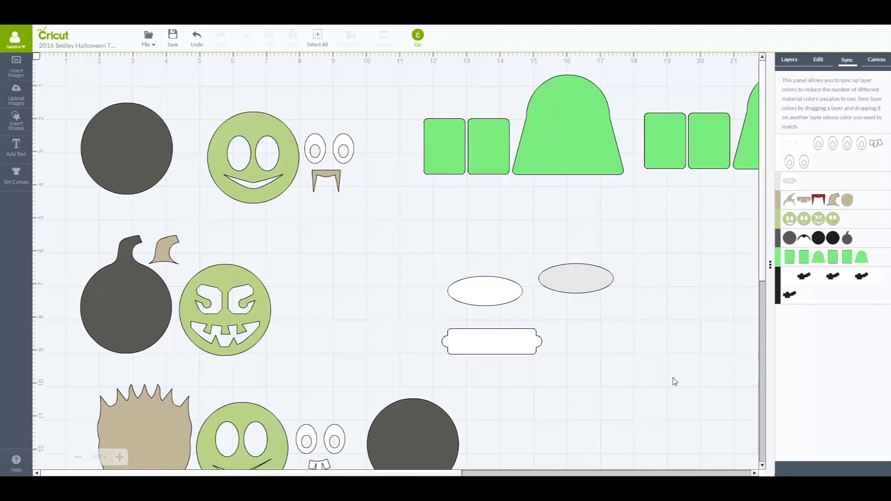
click(415, 42)
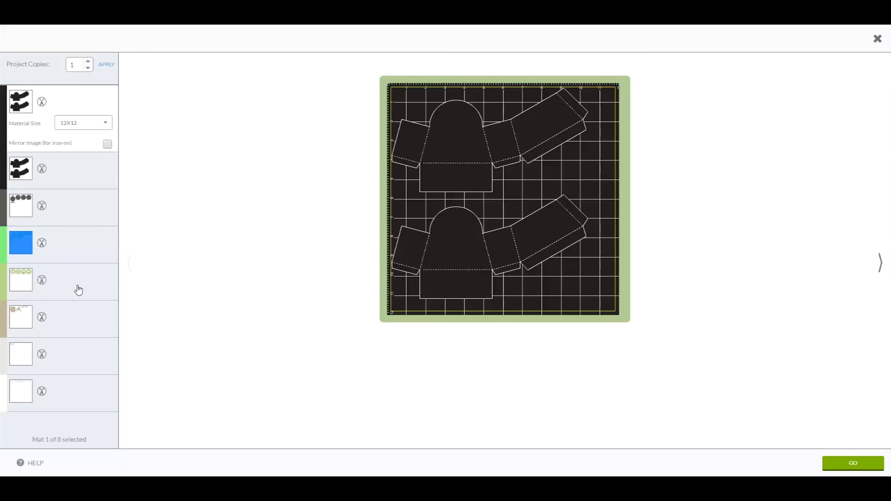
- On tan mat 6, place the witch hat top-left and the spiky hair top-right
click(21, 318)
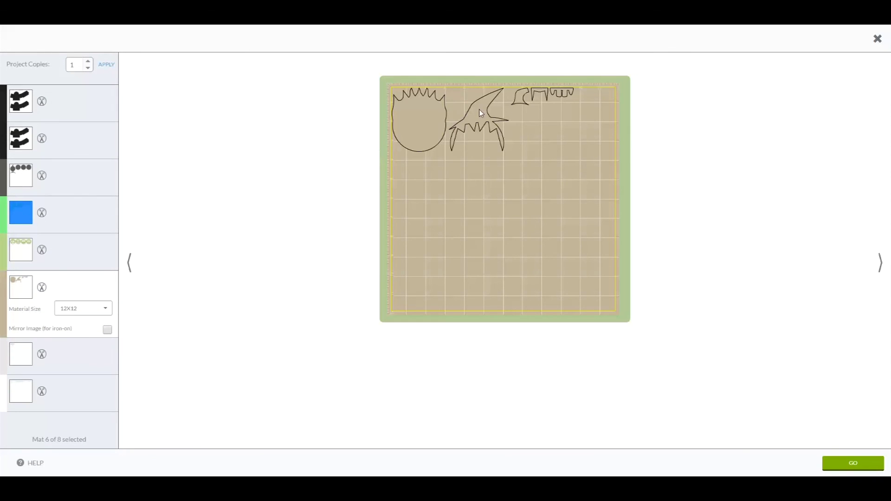
drag(476, 110, 427, 255)
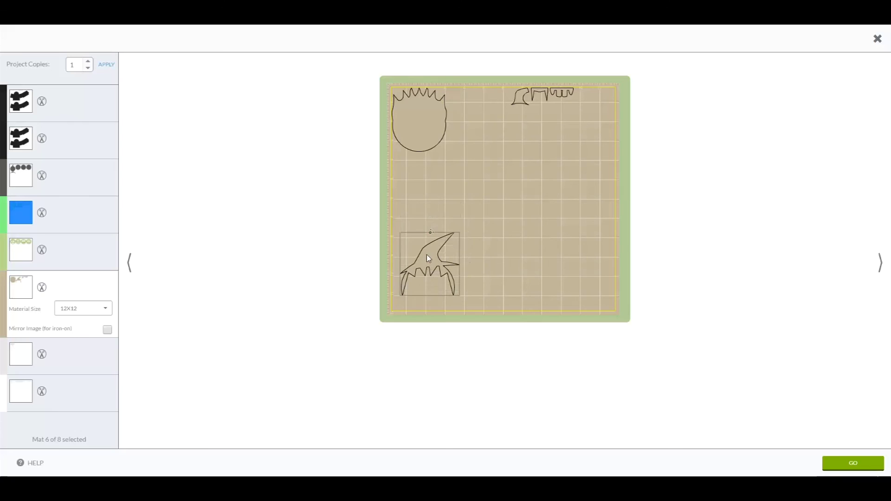
drag(436, 124, 603, 221)
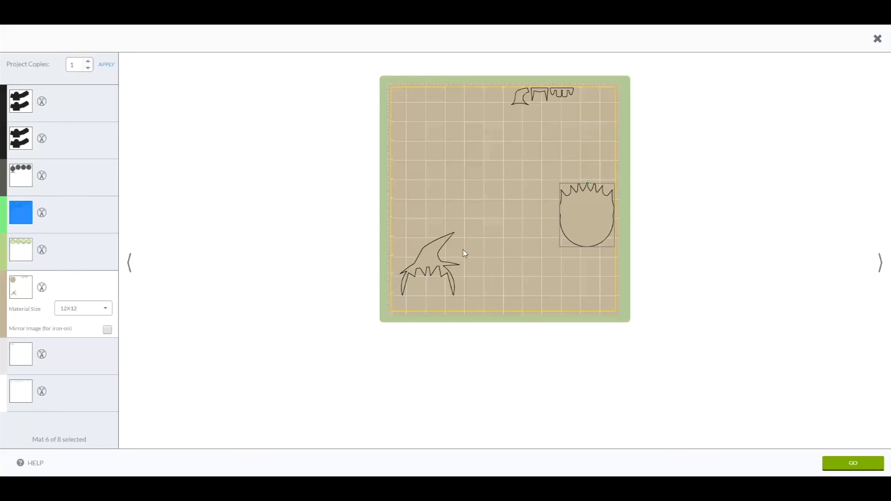
drag(464, 251, 422, 85)
drag(592, 210, 592, 113)
- Move the small hat and toothed pieces to the bottom corners and nudge the fangs down
drag(520, 98, 602, 298)
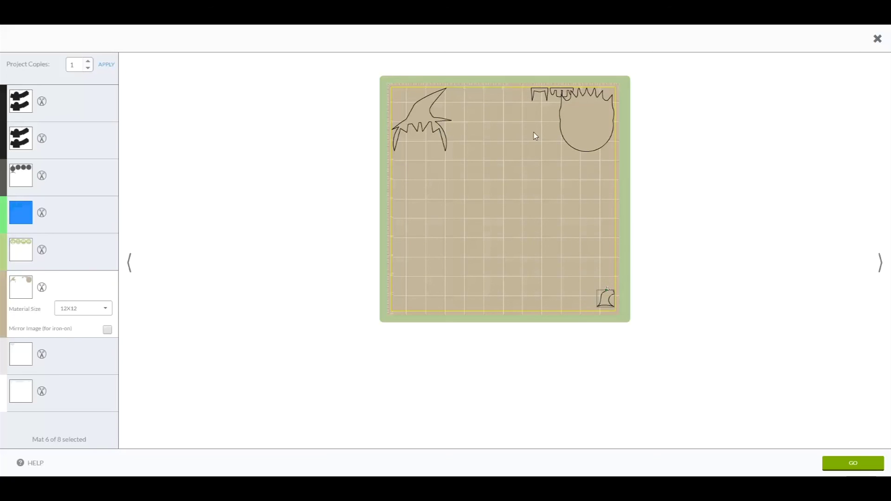
drag(557, 93, 397, 302)
drag(548, 88, 549, 106)
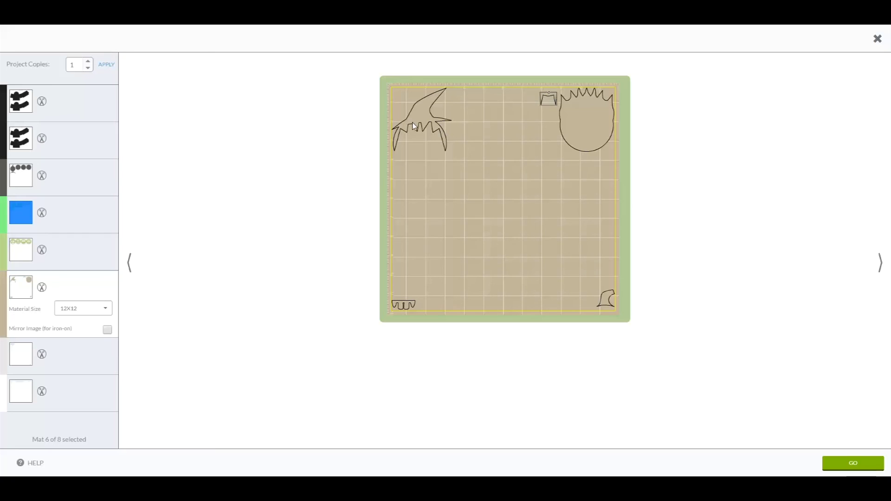